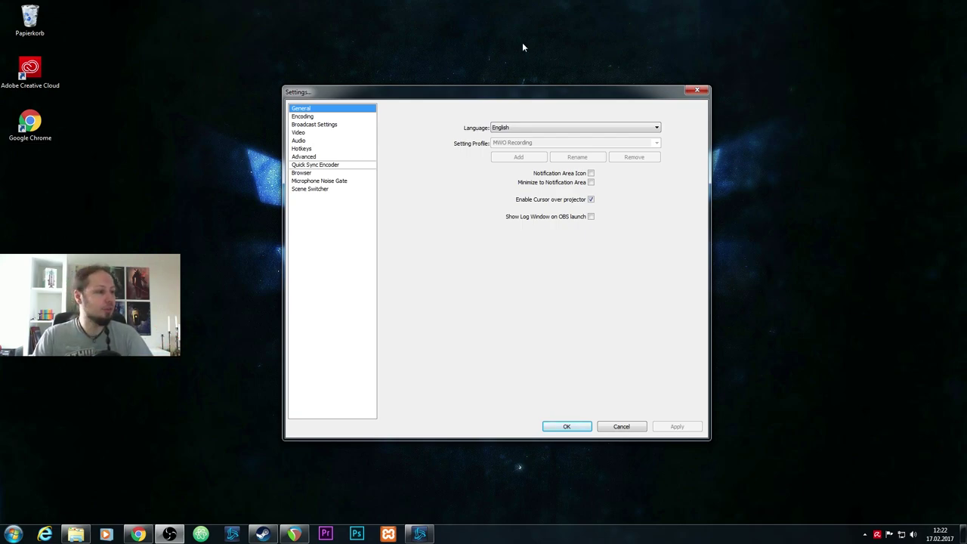
pyautogui.click(315, 157)
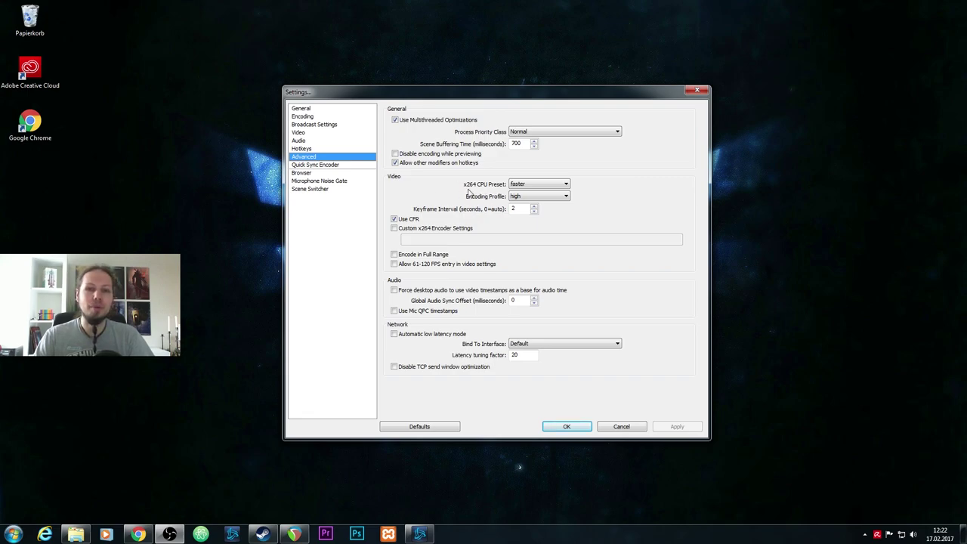
pyautogui.click(568, 187)
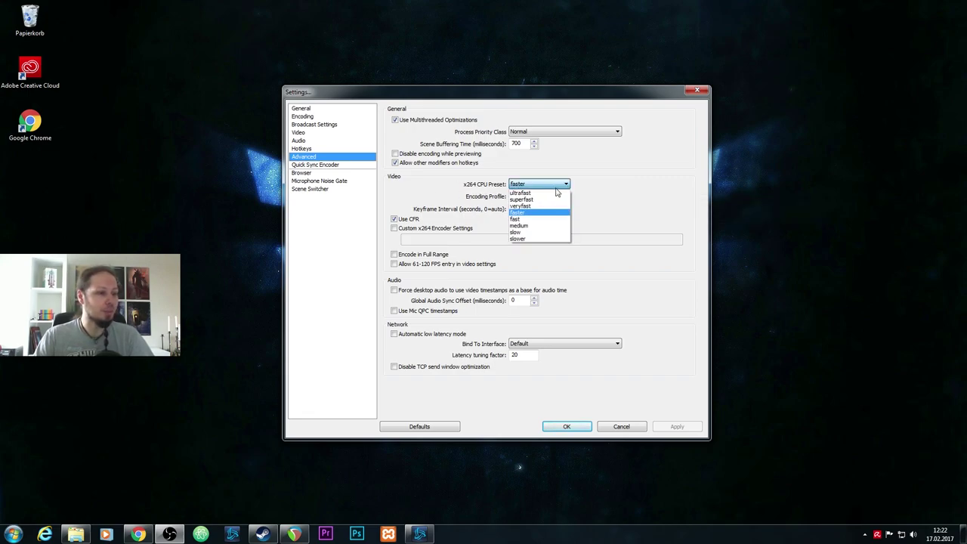
pyautogui.click(629, 209)
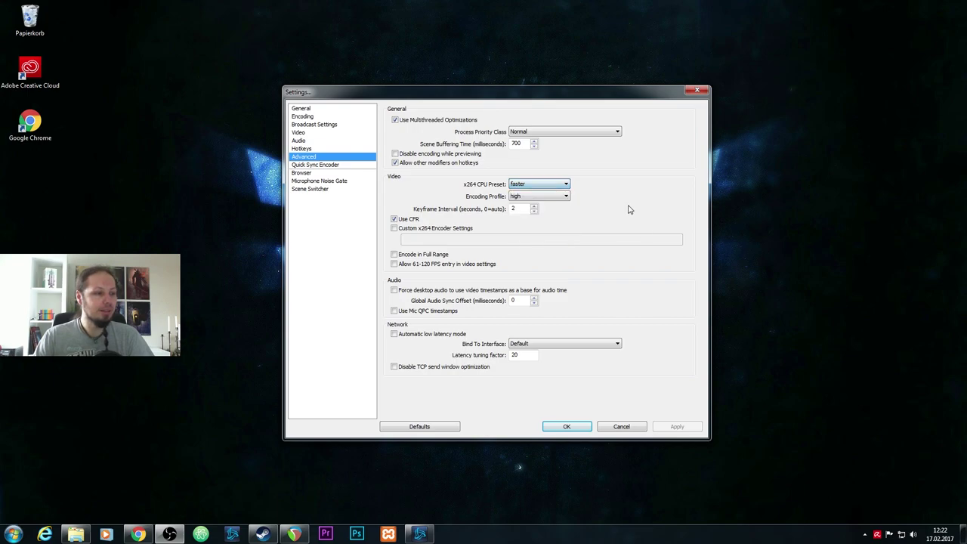
pyautogui.click(552, 187)
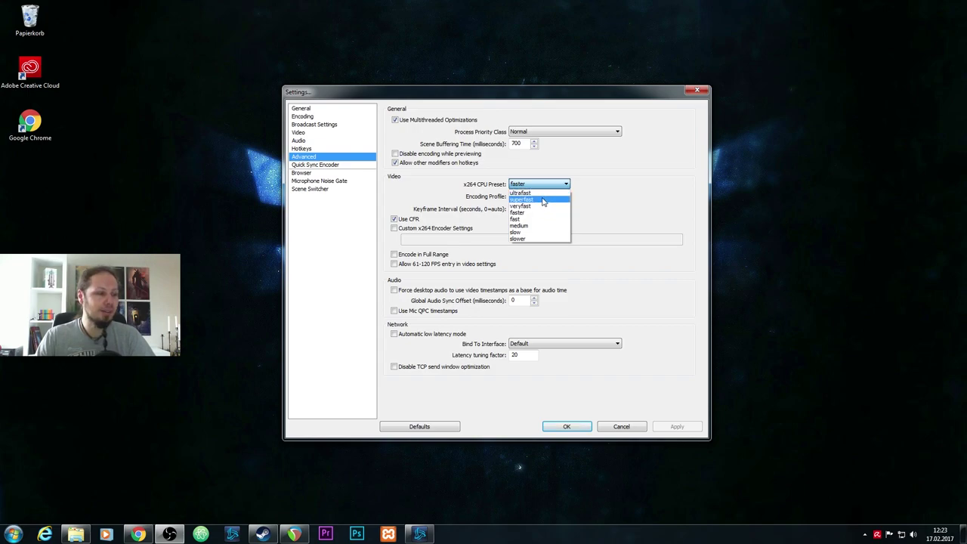
pyautogui.click(632, 199)
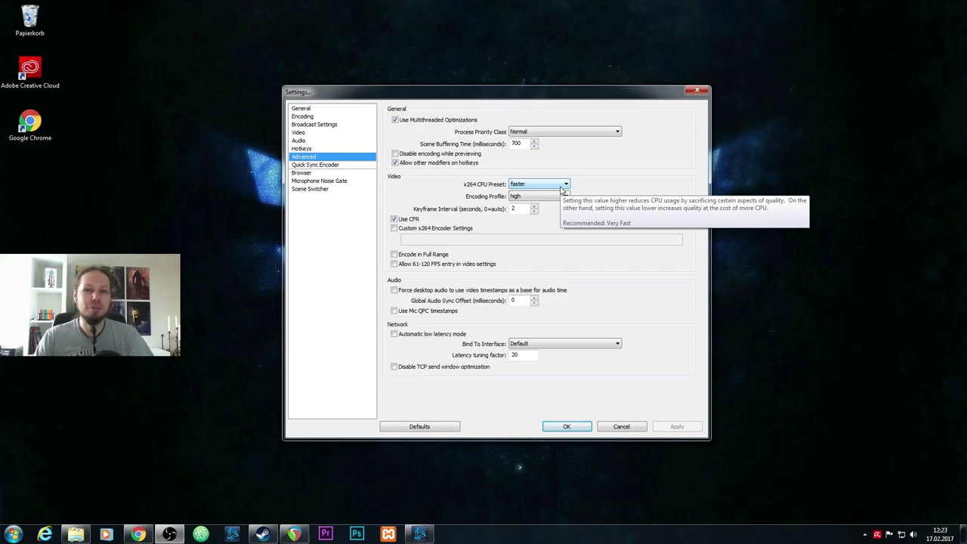
pyautogui.click(561, 187)
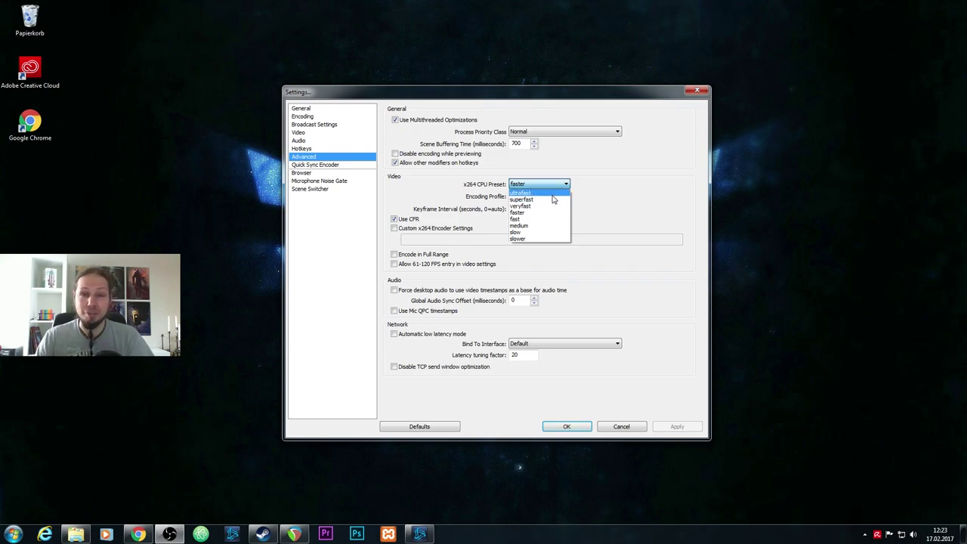
pyautogui.click(621, 176)
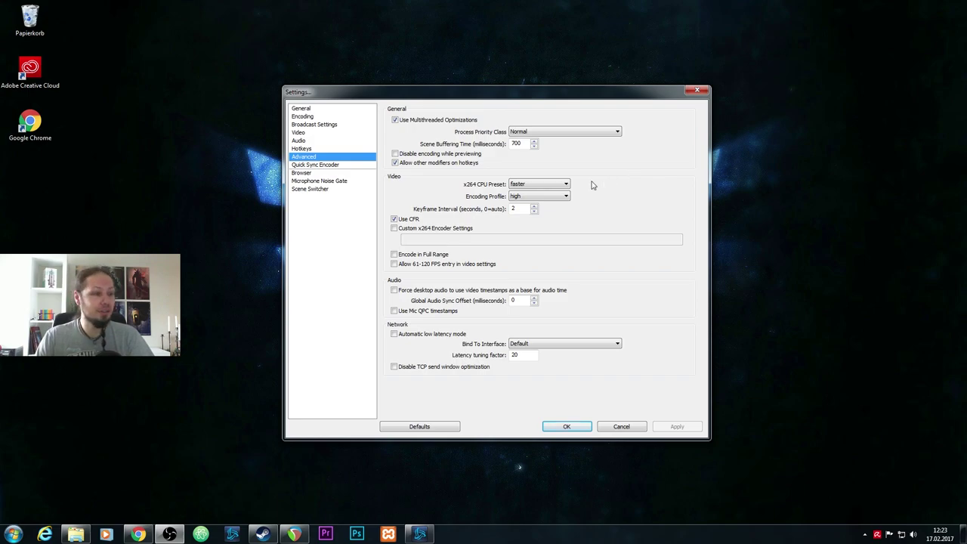
pyautogui.click(563, 185)
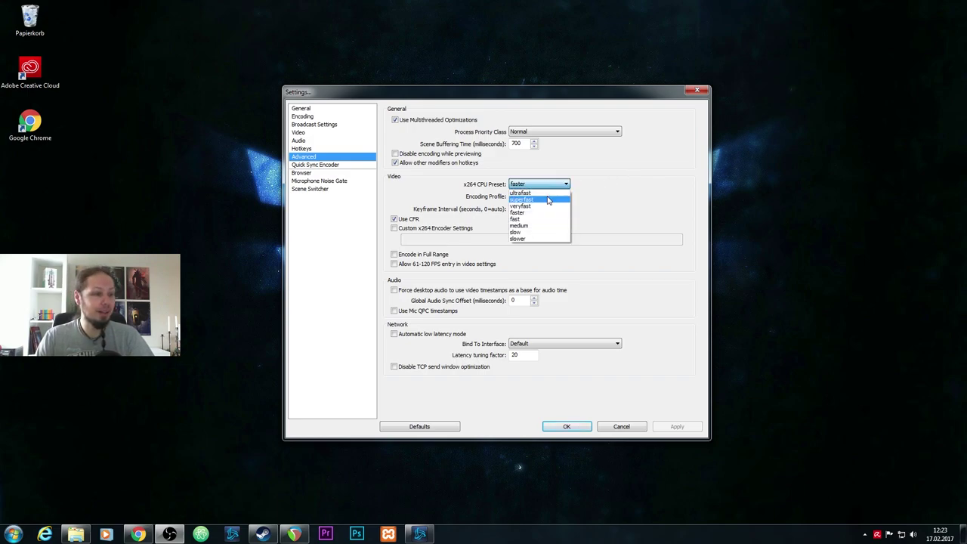
pyautogui.click(605, 191)
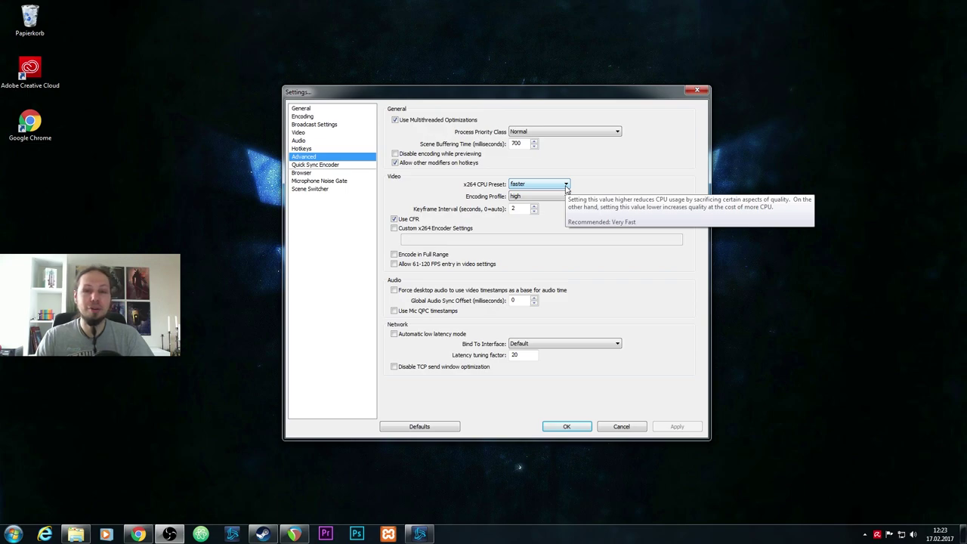
pyautogui.click(565, 185)
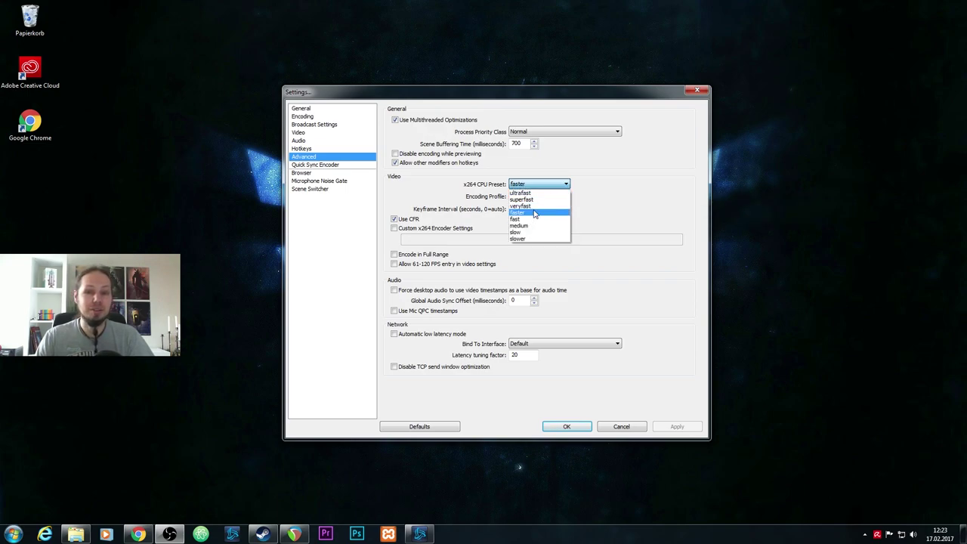
pyautogui.click(618, 193)
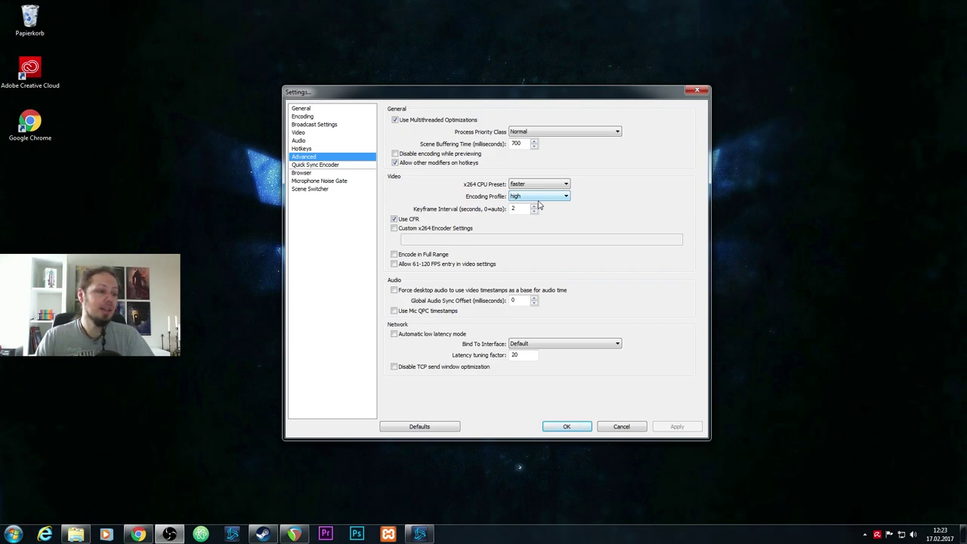
# Switch the Encoding Profile to main, then set it back to high
pyautogui.click(538, 199)
pyautogui.click(613, 207)
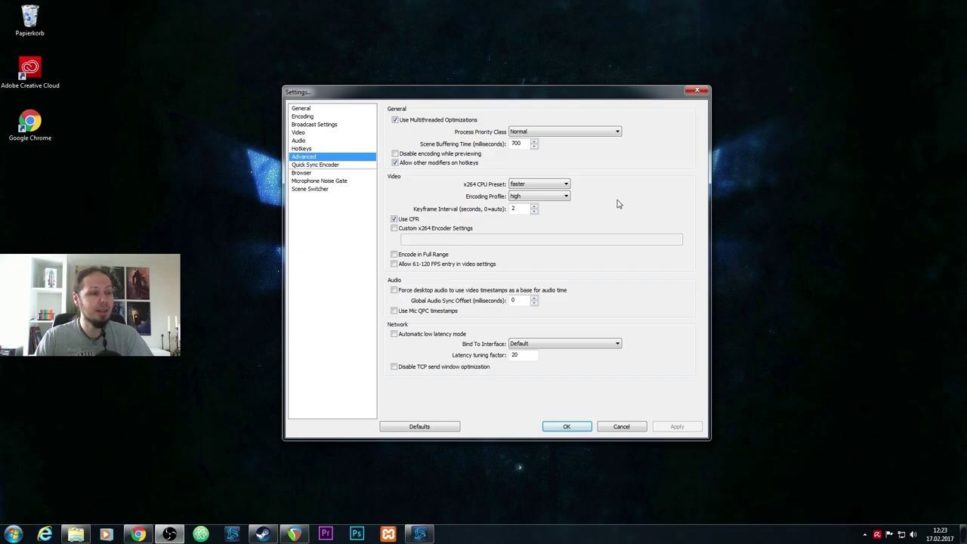
pyautogui.click(566, 197)
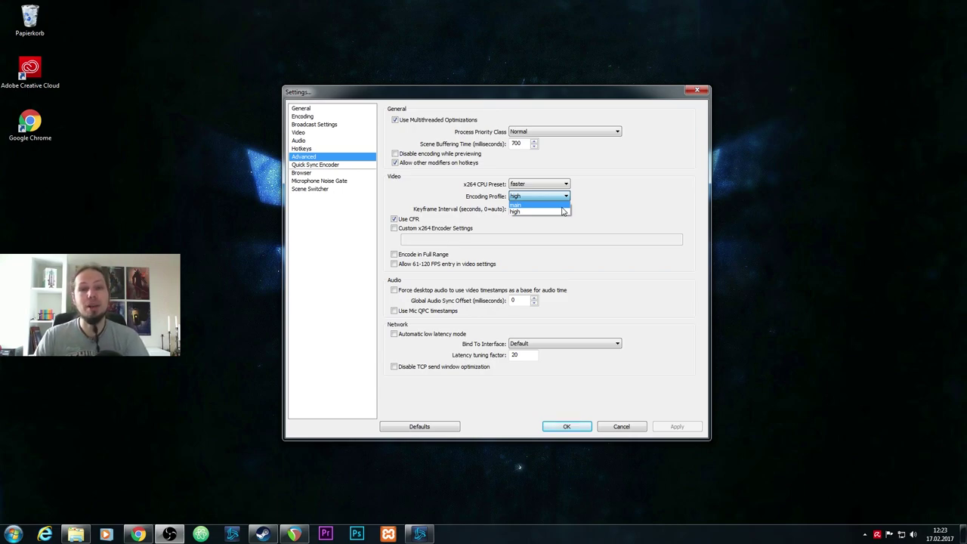
pyautogui.click(556, 205)
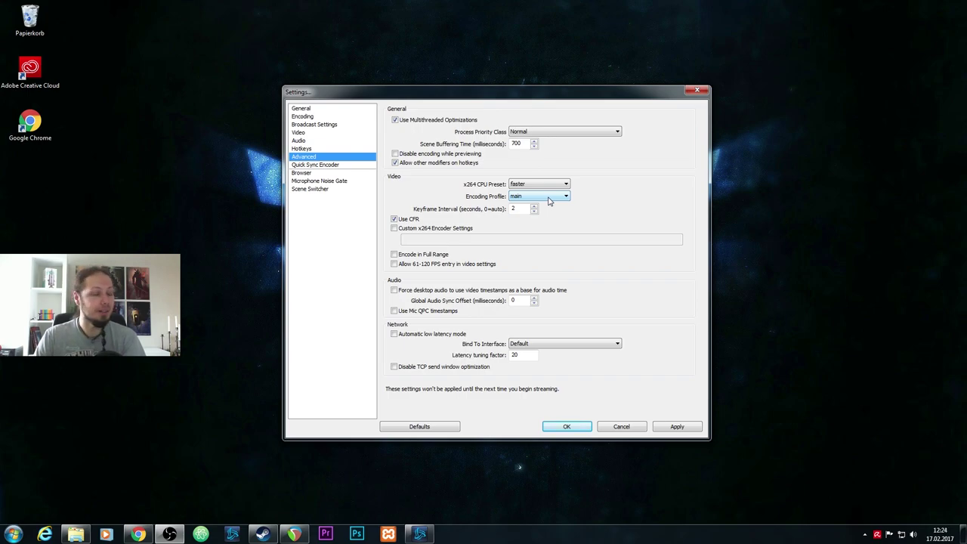
pyautogui.click(549, 199)
pyautogui.click(551, 215)
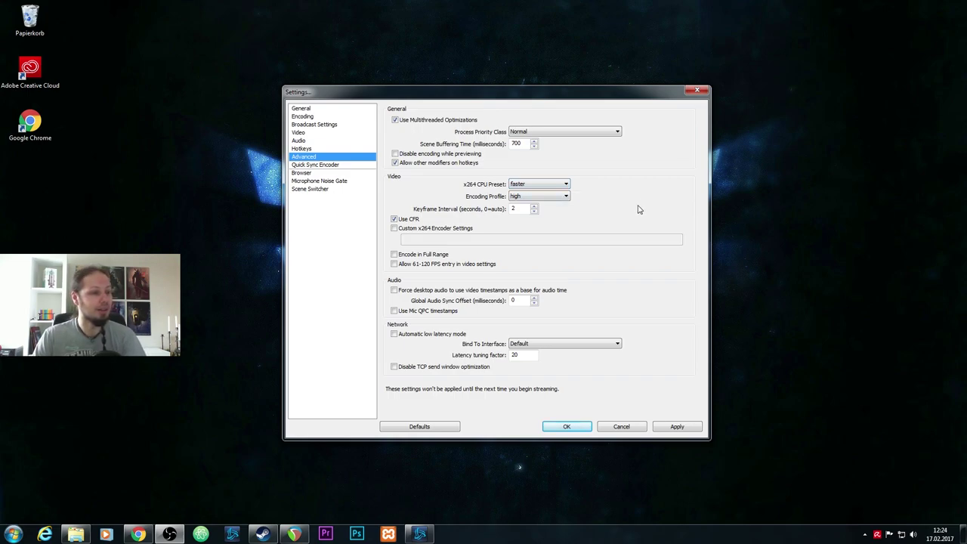
# Open the Encoding page, discarding pending changes, and select the 28000 Max Bitrate value
pyautogui.click(318, 118)
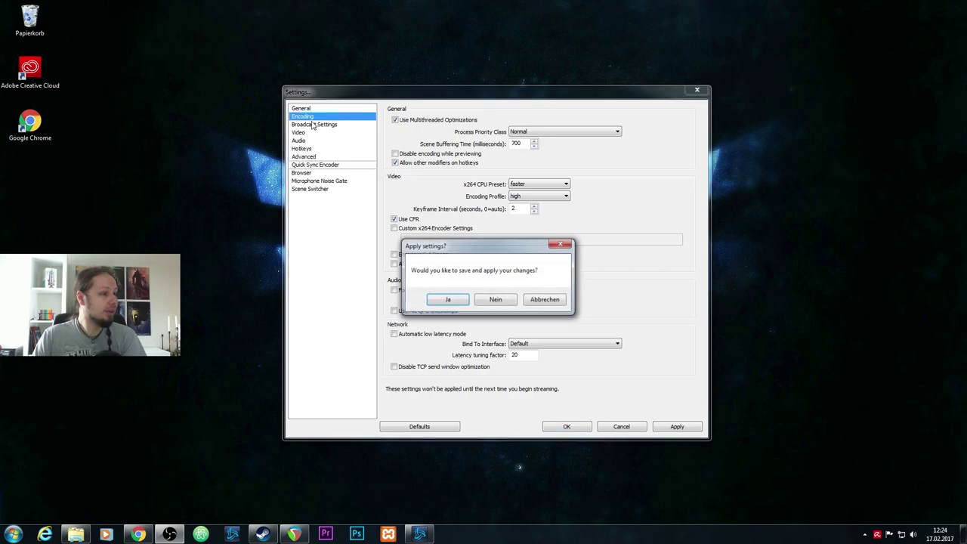
pyautogui.click(496, 300)
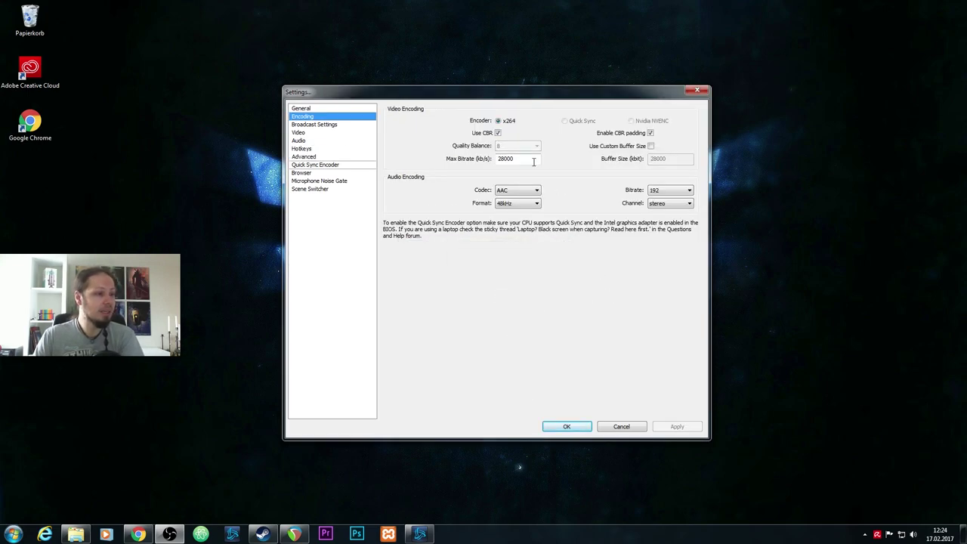
pyautogui.moveTo(531, 158); pyautogui.dragTo(493, 158)
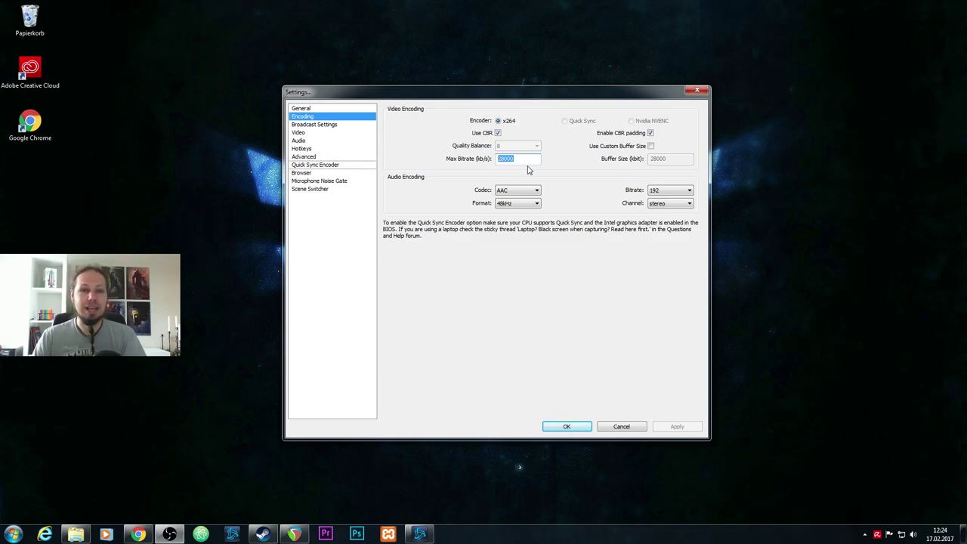
pyautogui.click(531, 161)
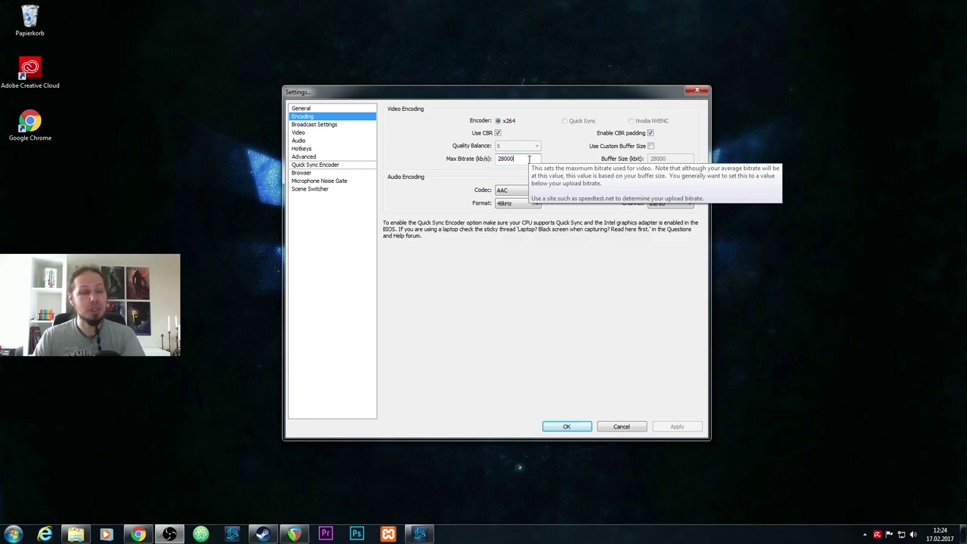
pyautogui.moveTo(529, 158); pyautogui.dragTo(492, 165)
pyautogui.click(534, 160)
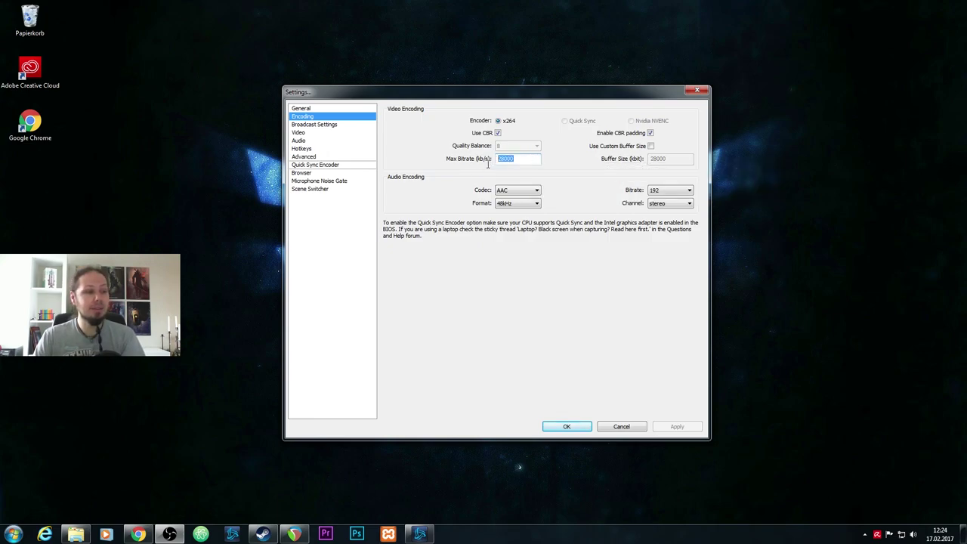
pyautogui.click(527, 158)
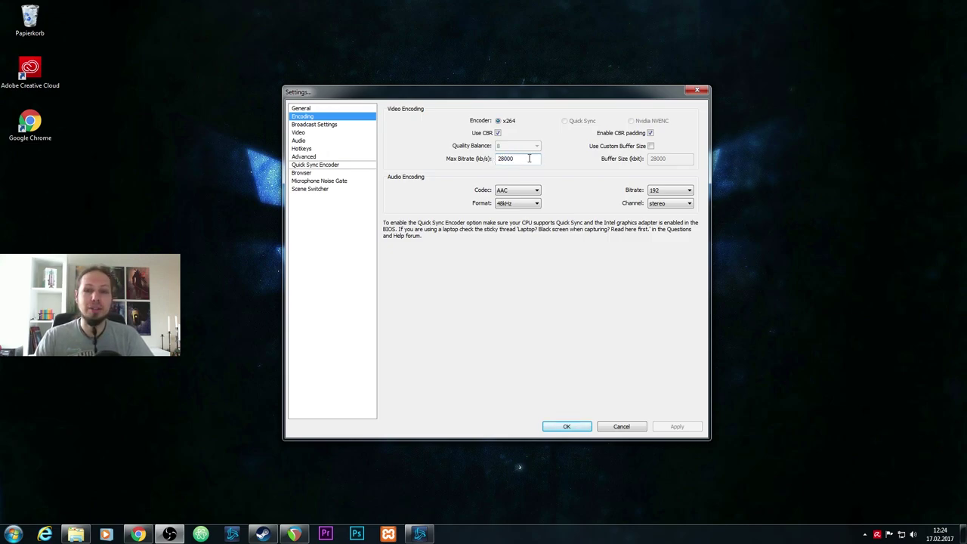
# Confirm the x264 CBR Max Bitrate stays at 28000 kb/s
pyautogui.doubleClick(533, 159)
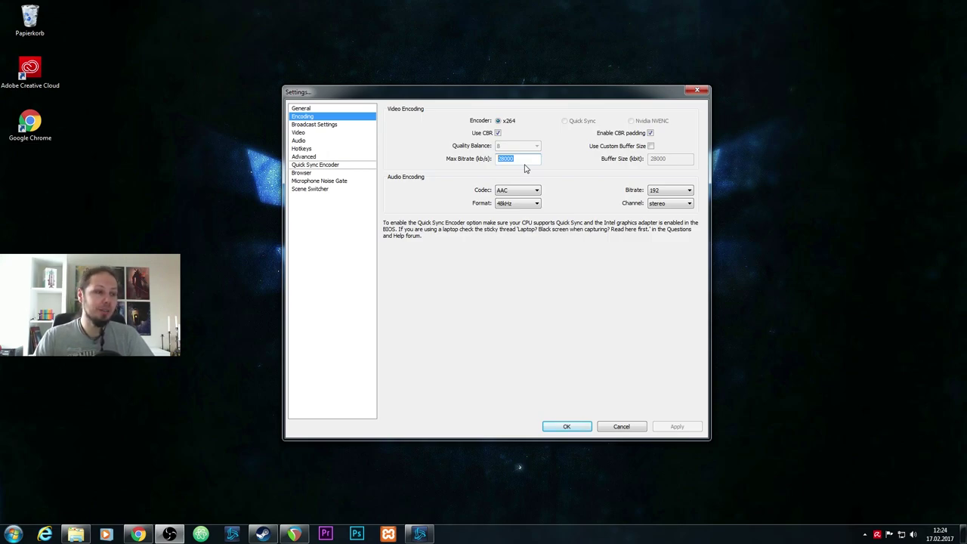
pyautogui.click(527, 158)
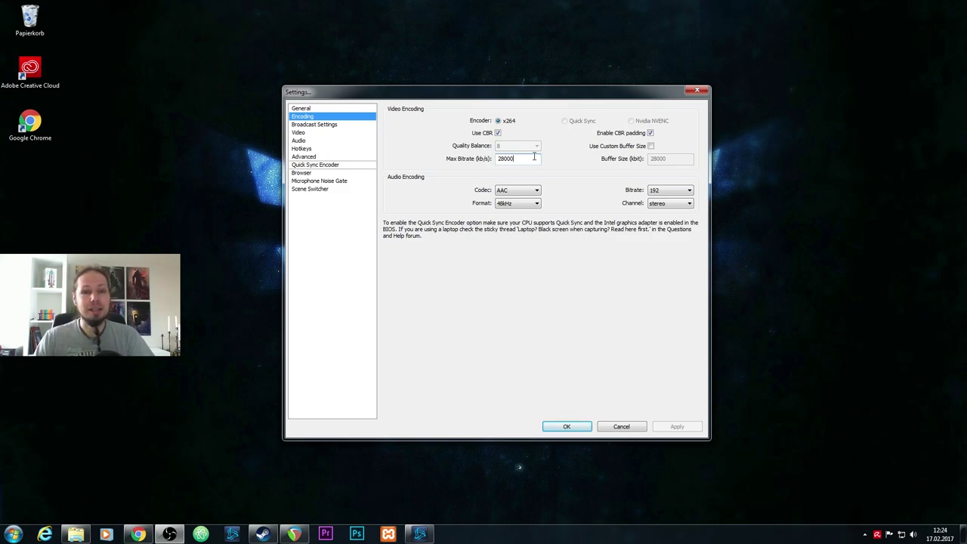
pyautogui.doubleClick(534, 158)
pyautogui.click(531, 161)
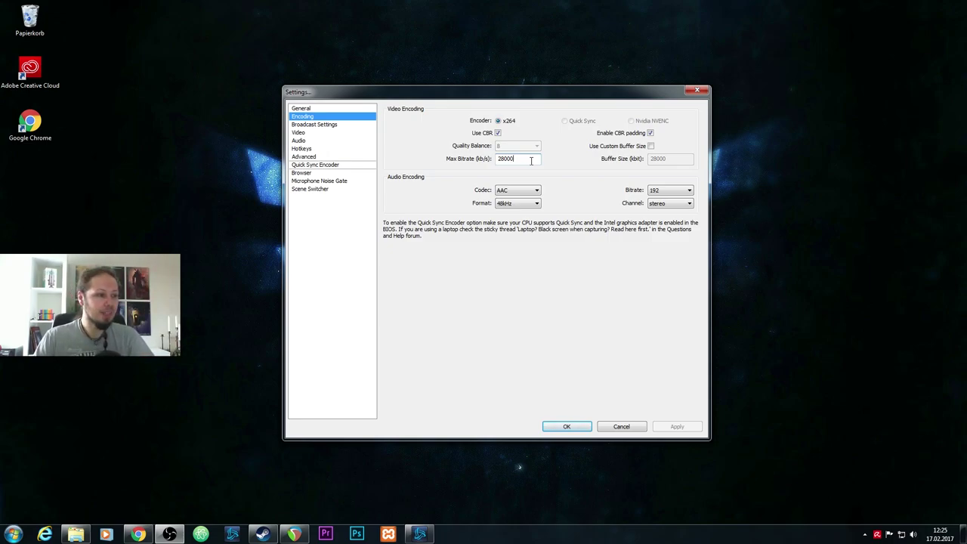
pyautogui.doubleClick(530, 159)
pyautogui.click(528, 158)
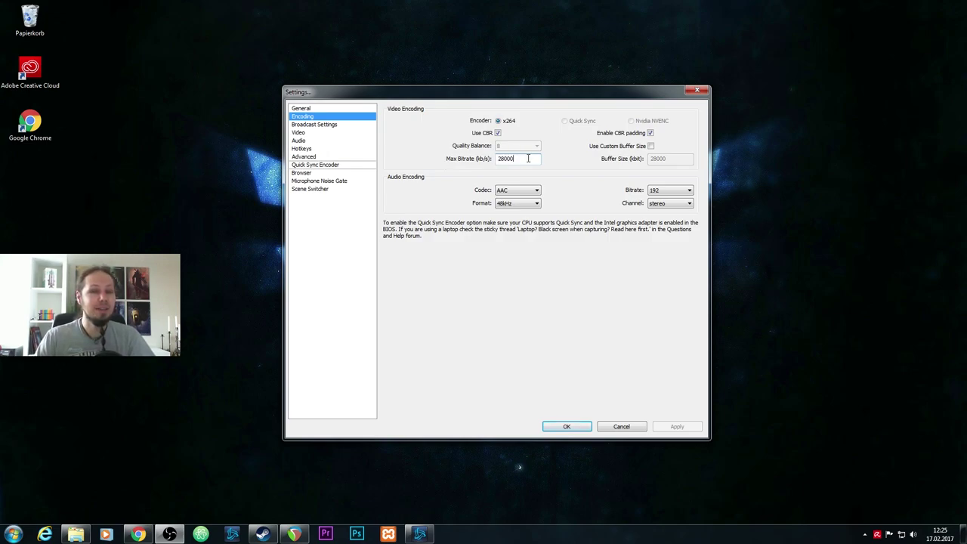
pyautogui.doubleClick(528, 157)
pyautogui.click(522, 158)
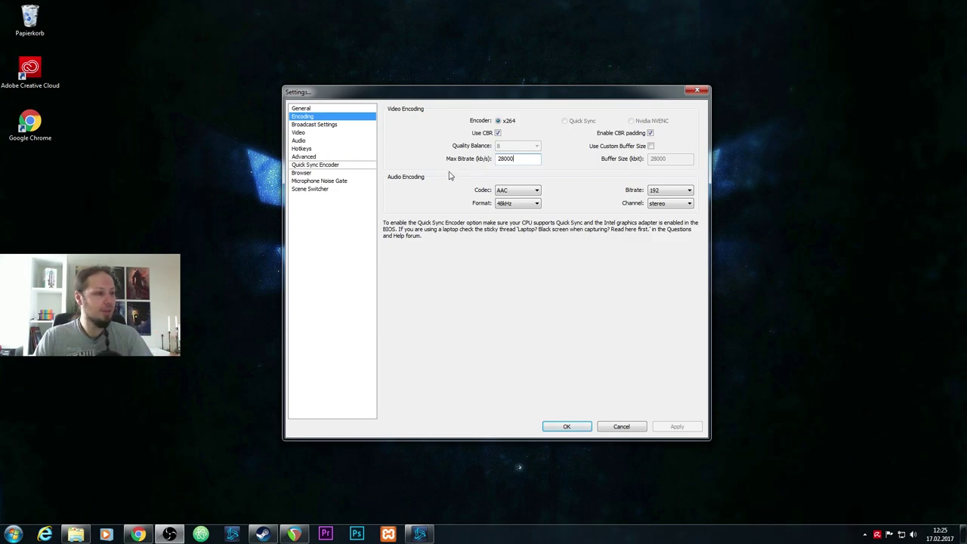
# On the Video page, set Resolution Downscale to 1.50 (1280x720)
pyautogui.click(318, 135)
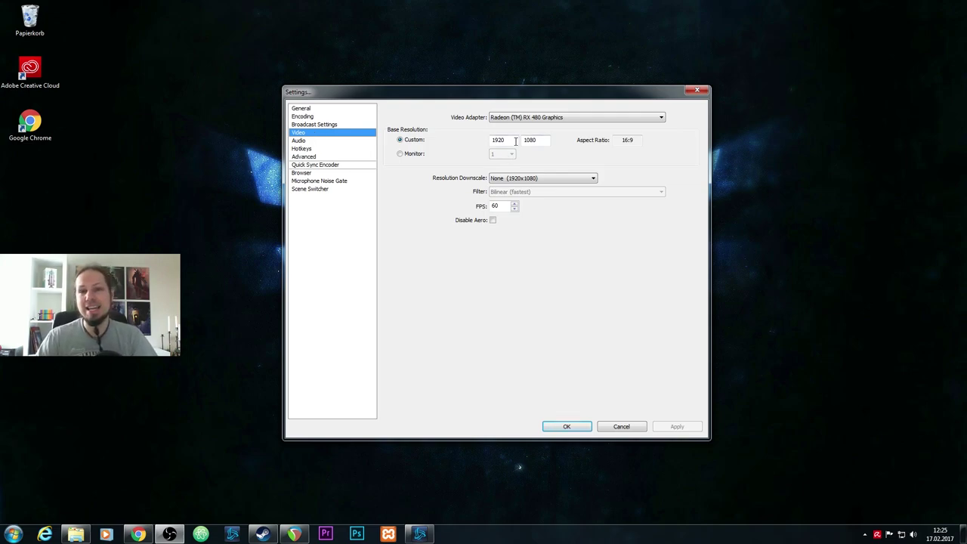
pyautogui.click(556, 178)
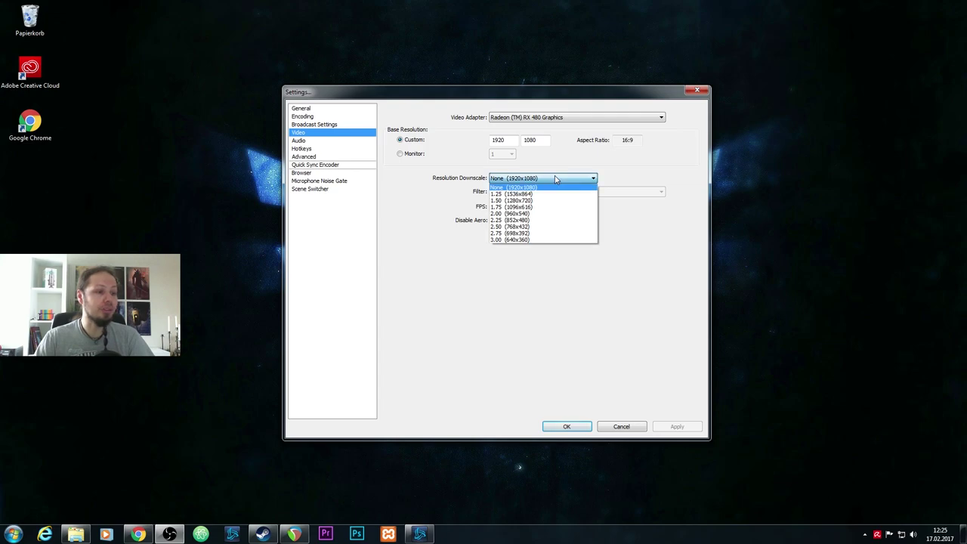
pyautogui.click(559, 202)
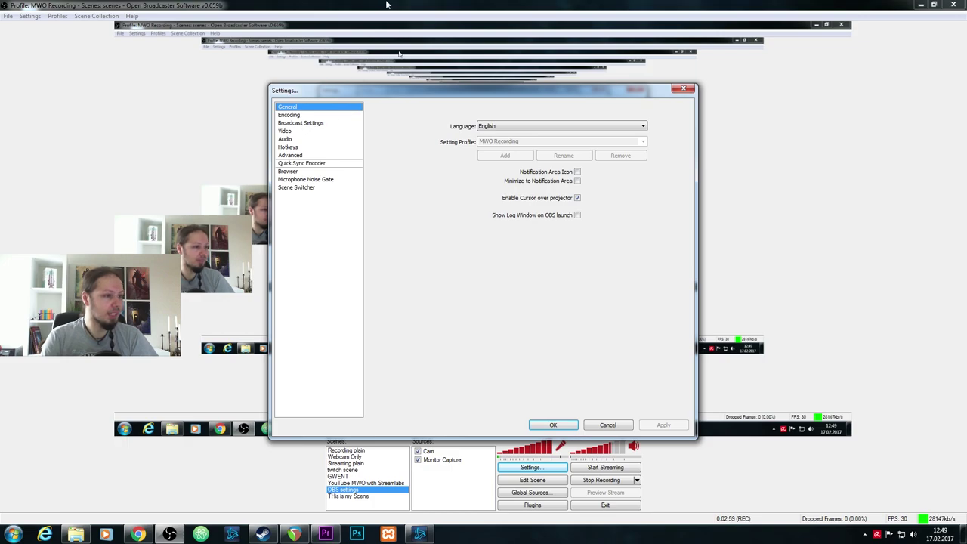
# Minimize the OBS main window so only the General settings dialog remains
pyautogui.press('Escape')
pyautogui.press('super+d')
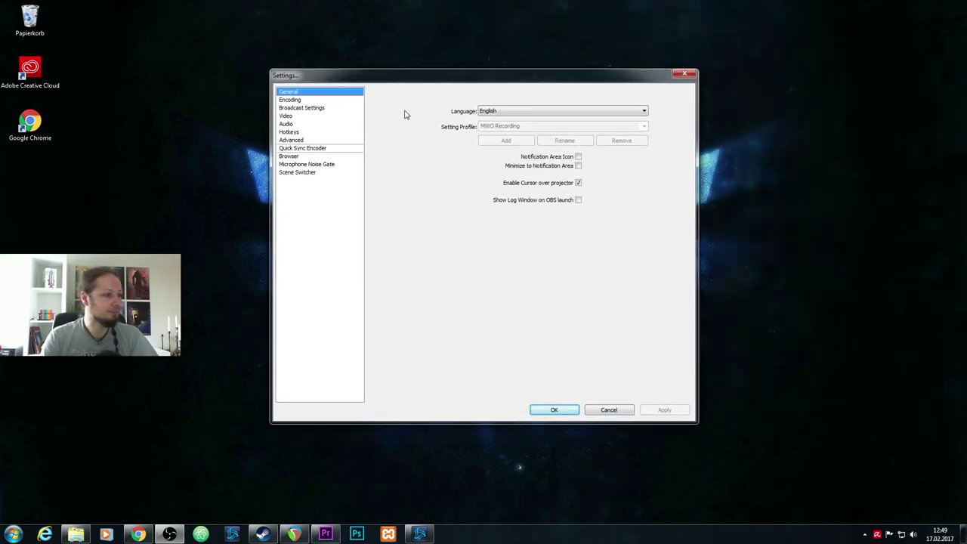
# In Broadcast Settings, change the streaming service from YouTube to Twitch (US West: San Francisco, CA)
pyautogui.click(302, 108)
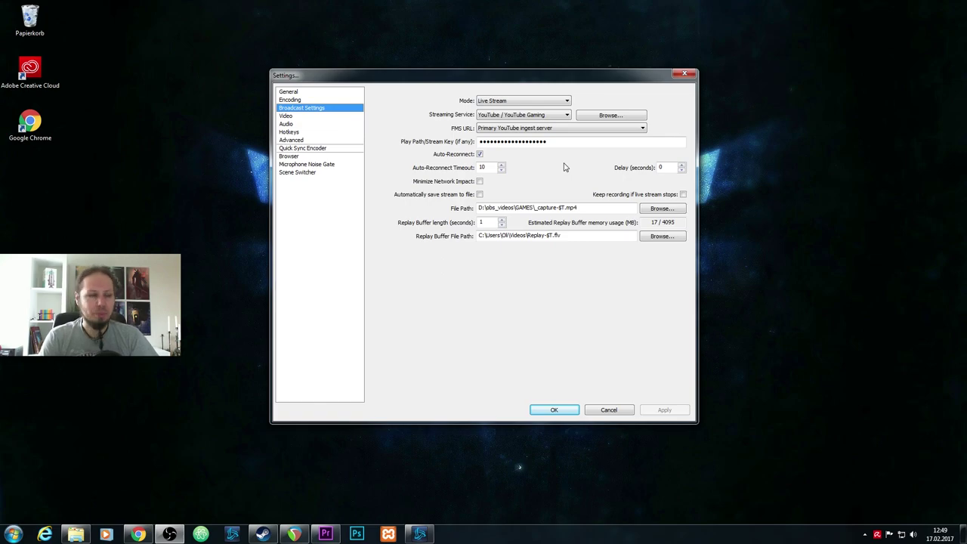
pyautogui.click(535, 116)
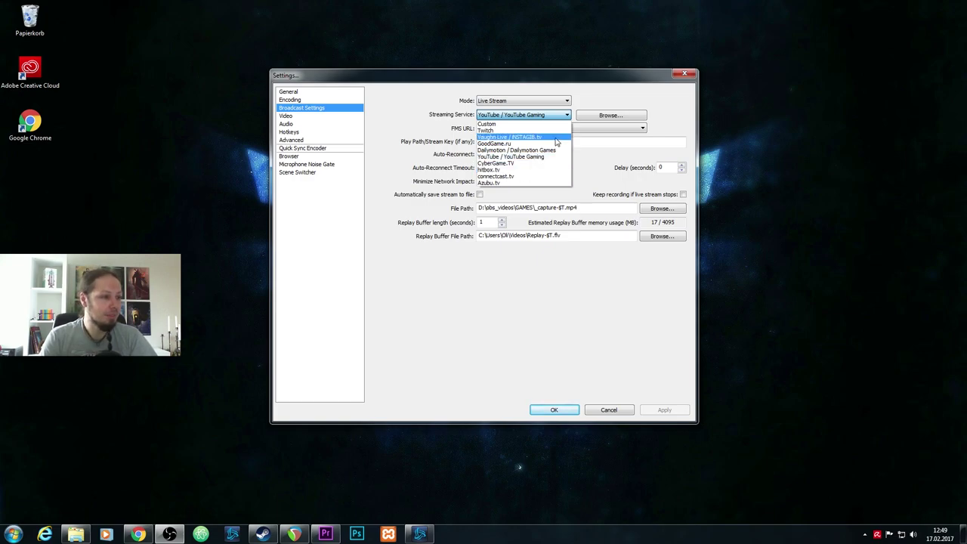
pyautogui.click(671, 126)
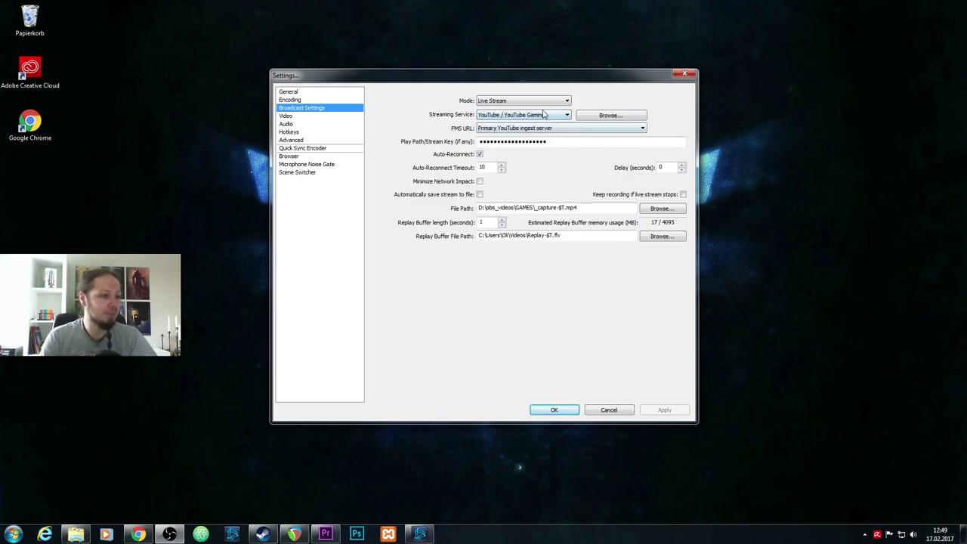
pyautogui.doubleClick(484, 144)
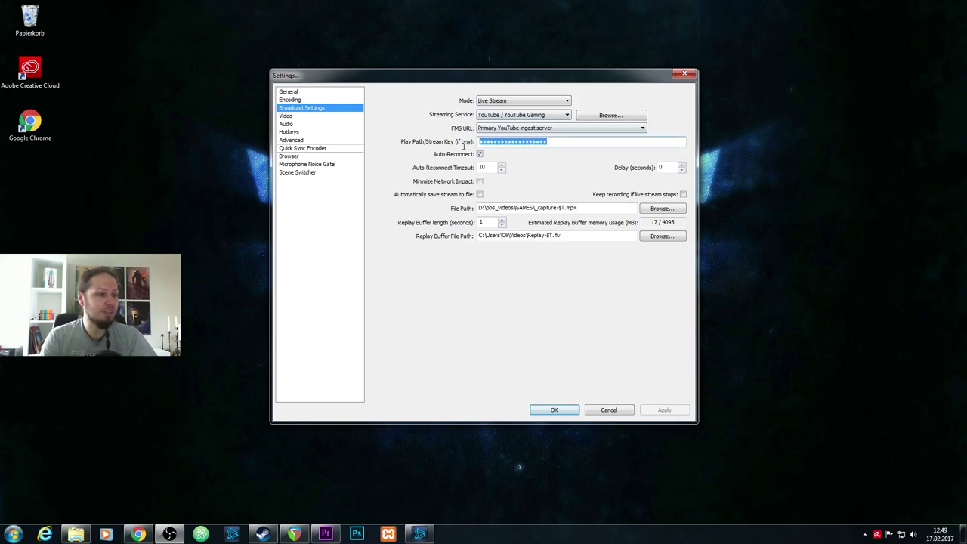
pyautogui.click(562, 119)
pyautogui.click(526, 130)
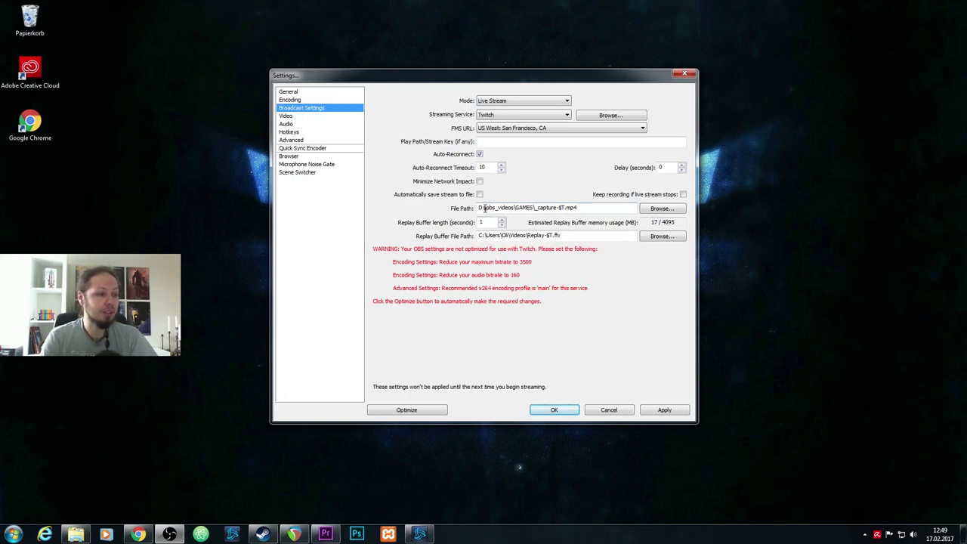
pyautogui.click(581, 208)
pyautogui.moveTo(586, 208); pyautogui.dragTo(535, 207)
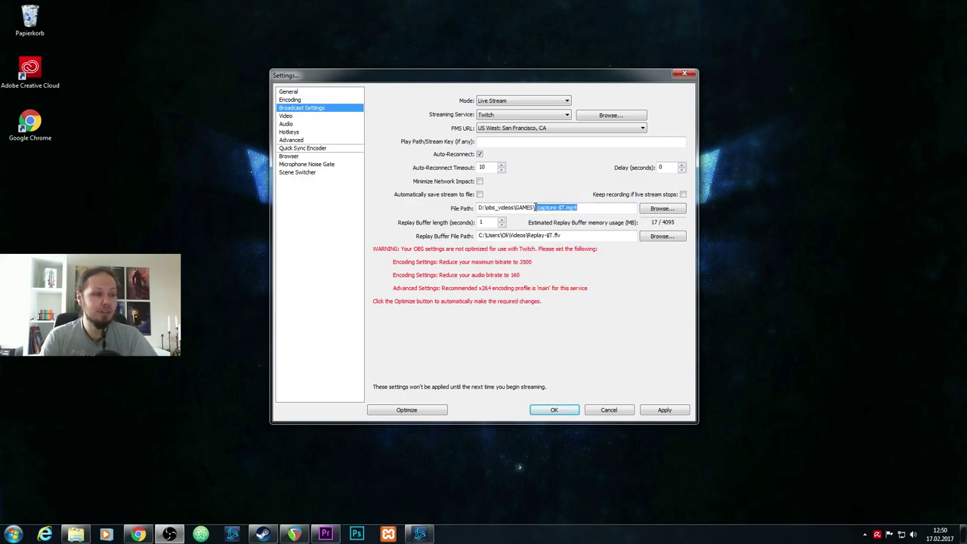
pyautogui.click(540, 208)
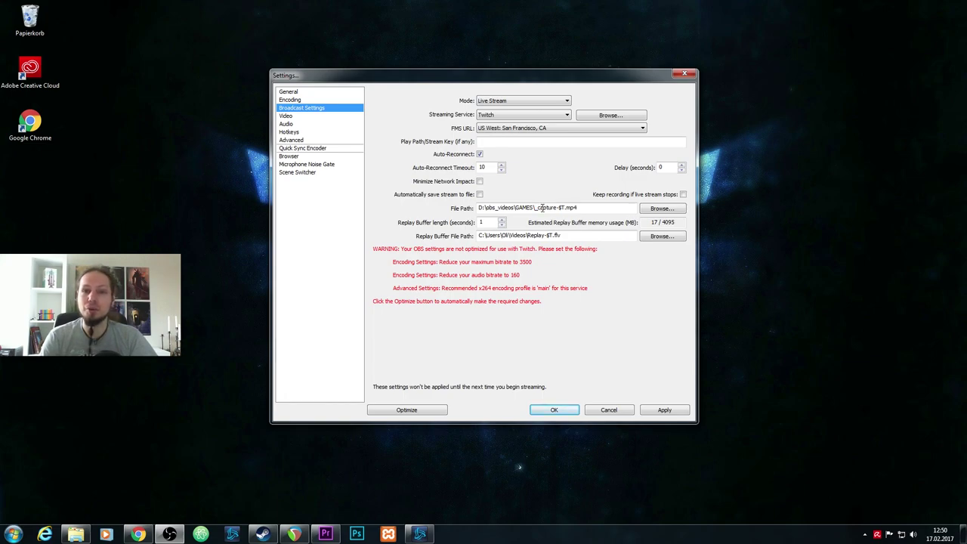
pyautogui.rightClick(633, 209)
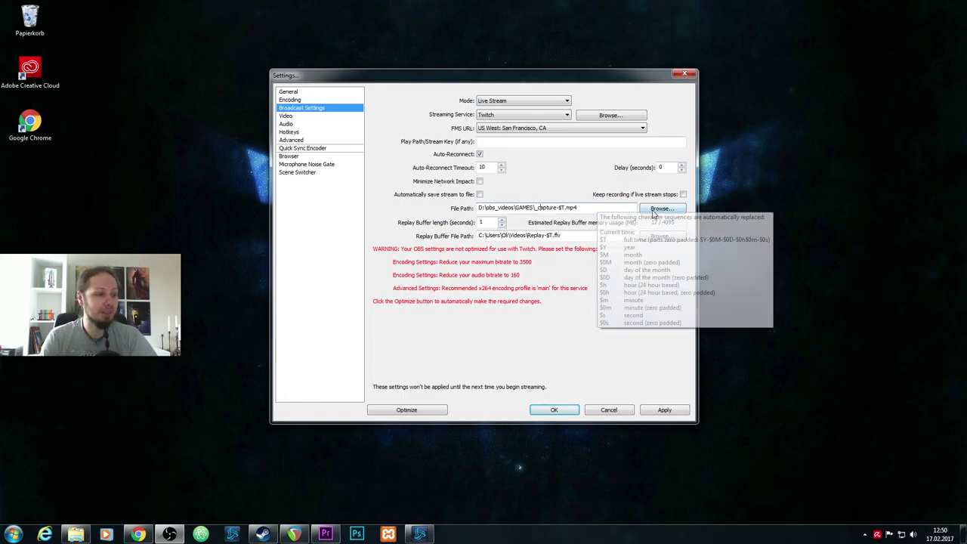
pyautogui.click(691, 216)
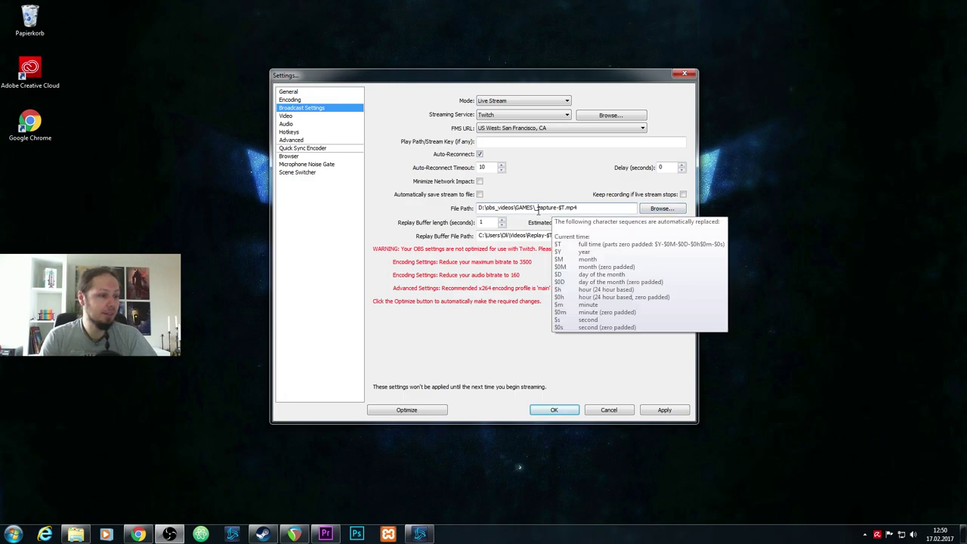
pyautogui.moveTo(538, 208)
pyautogui.mouseDown()
pyautogui.moveTo(576, 210)
pyautogui.moveTo(557, 212)
pyautogui.mouseUp()
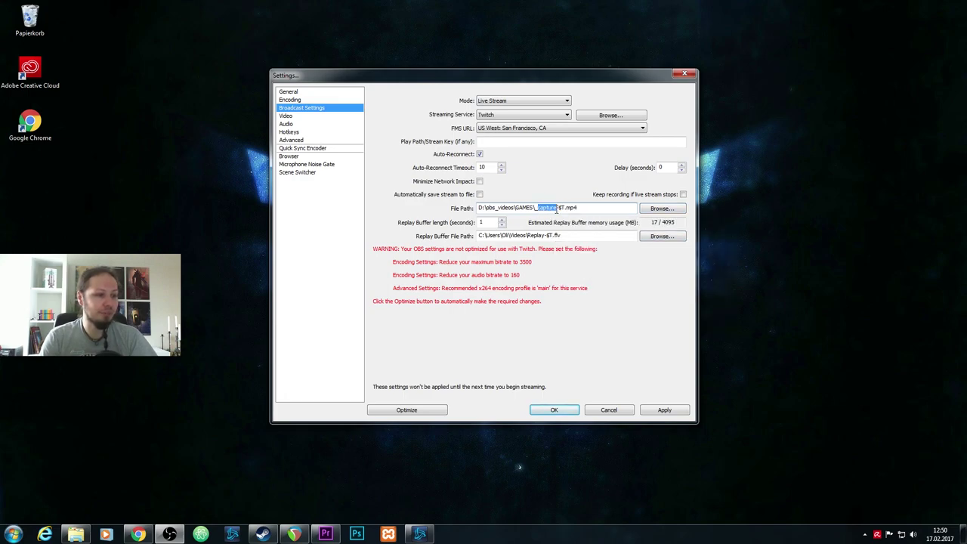
pyautogui.doubleClick(552, 211)
pyautogui.click(554, 210)
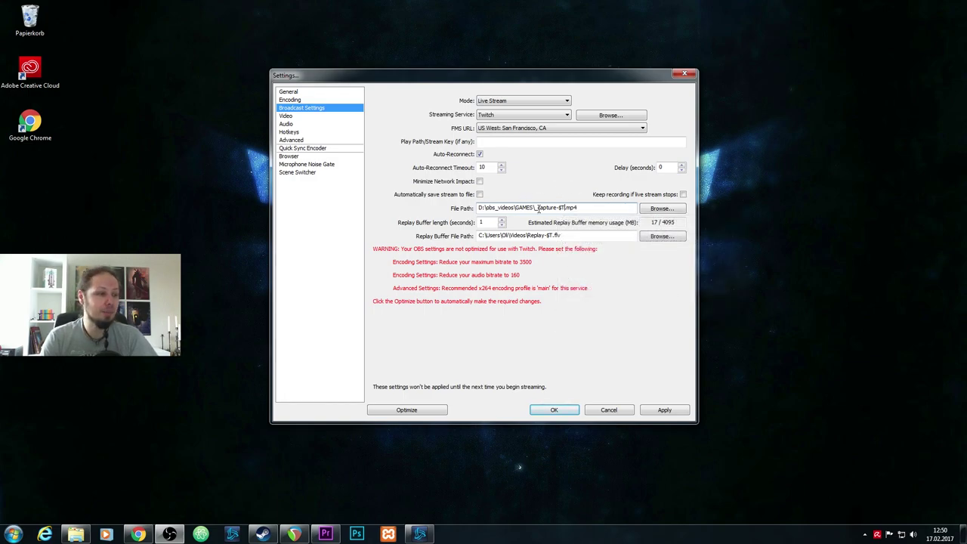
pyautogui.click(582, 208)
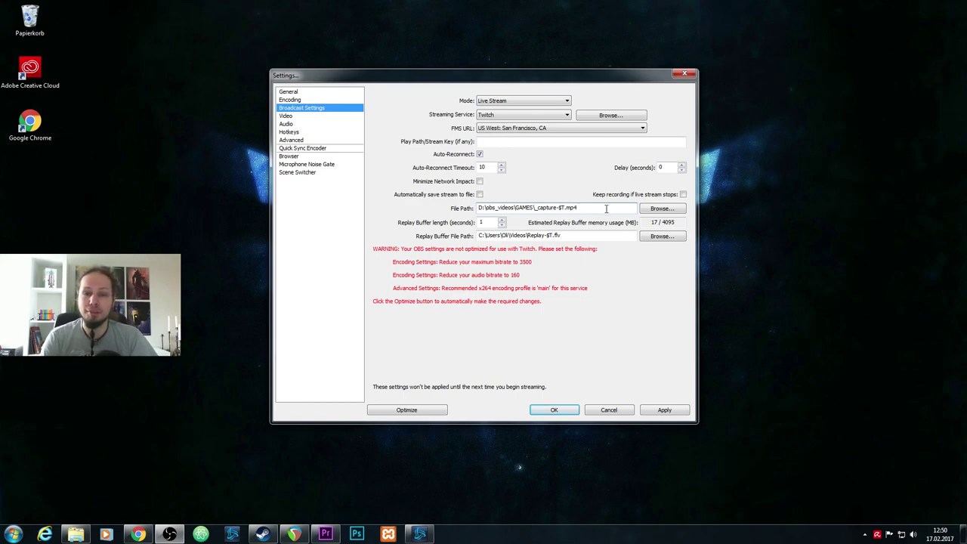
pyautogui.moveTo(605, 209); pyautogui.dragTo(465, 211)
pyautogui.click(587, 206)
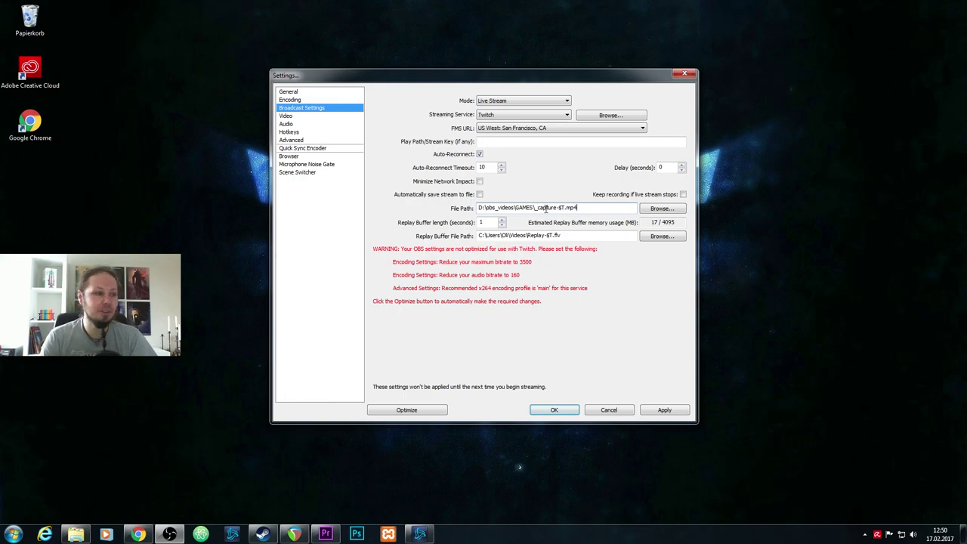
pyautogui.moveTo(481, 207); pyautogui.dragTo(536, 210)
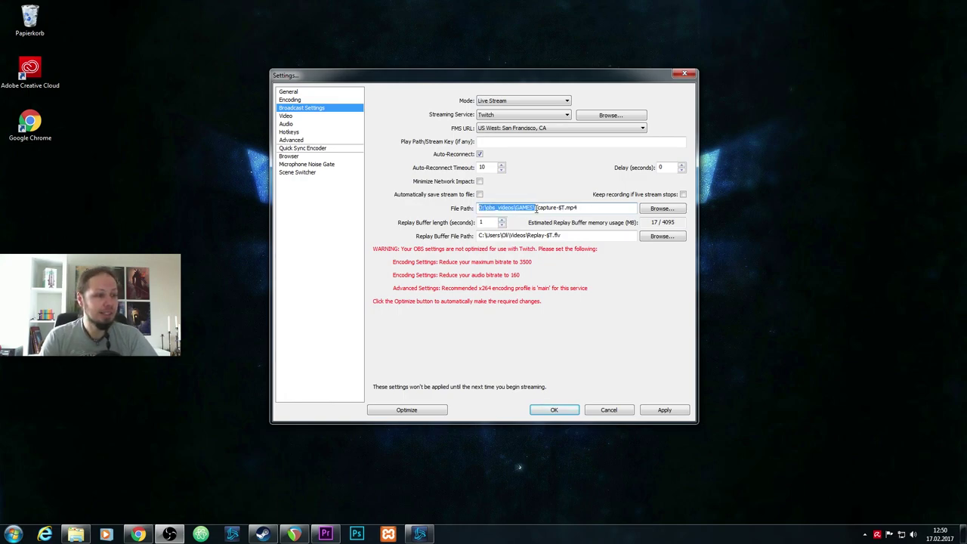